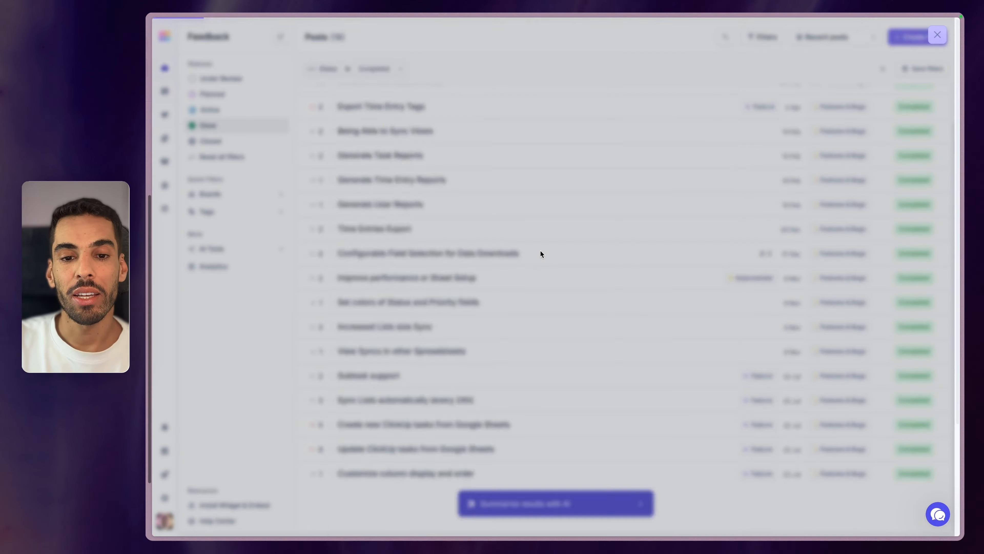
- View the "Configurable Field Selection for Data Downloads" feature post and switch to the Social Media list in ClickUp
click(596, 257)
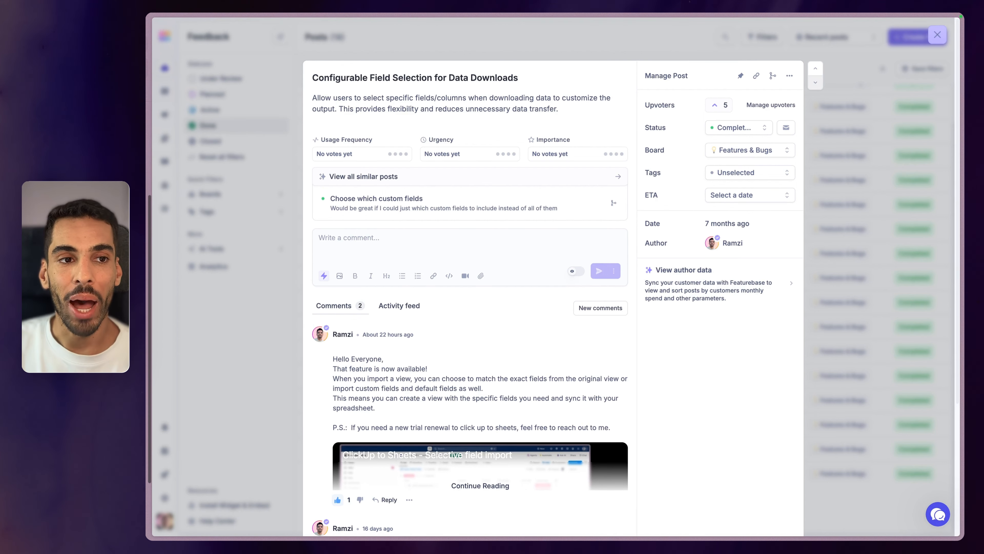
key(ctrl+Tab)
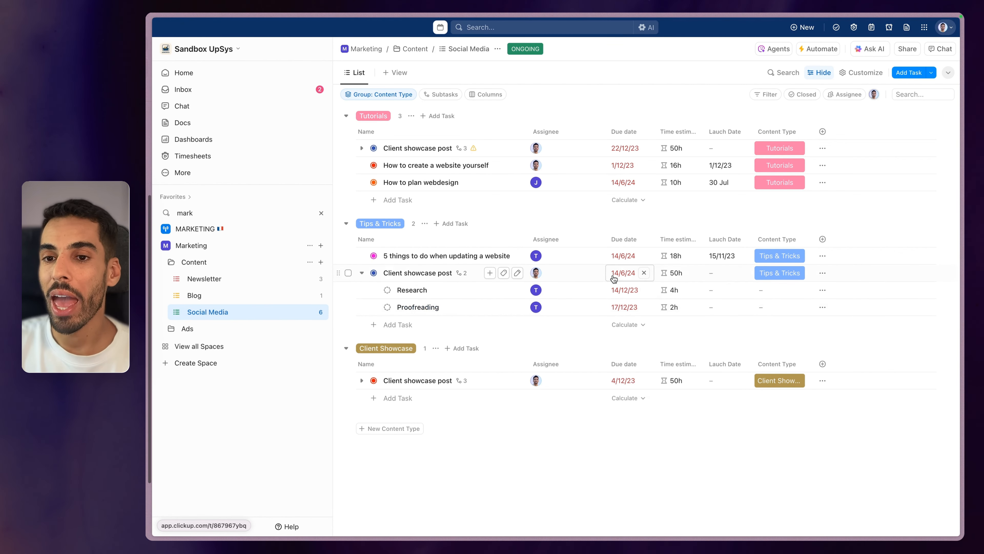
drag(605, 131, 592, 132)
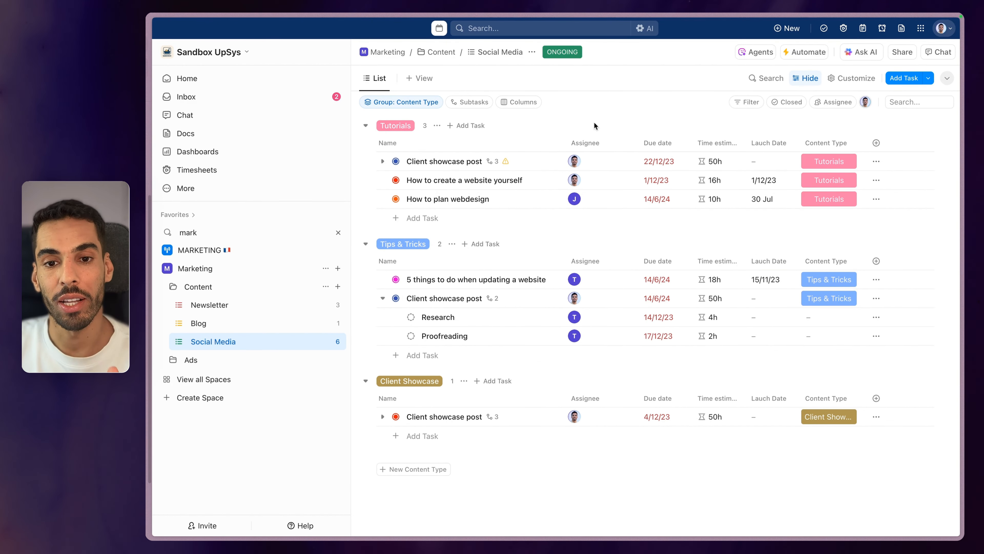
- Open the "How to create a website yourself" task, reveal its empty custom fields for review, and close the task
click(465, 180)
scroll(379, 248, down, 3)
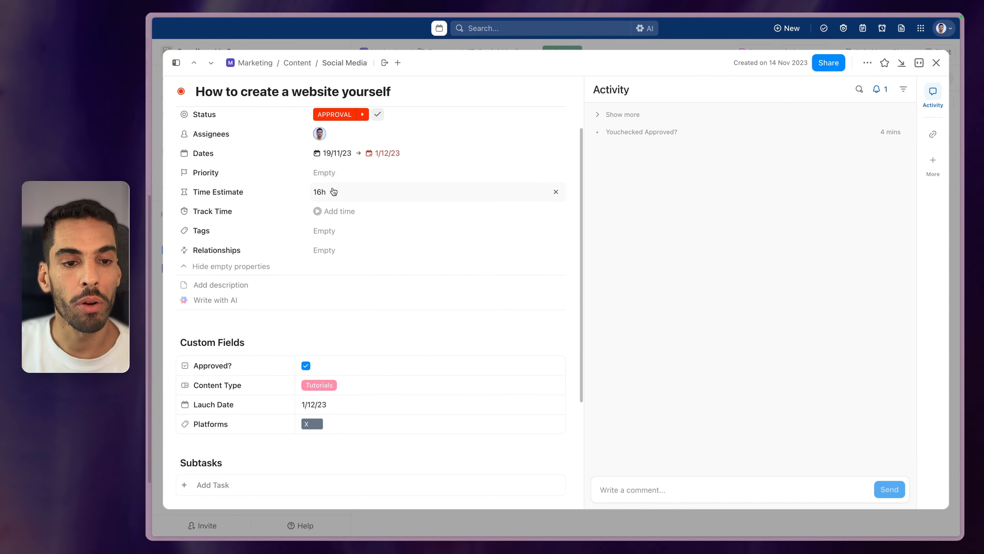
scroll(310, 233, down, 5)
click(201, 326)
scroll(240, 302, down, 1)
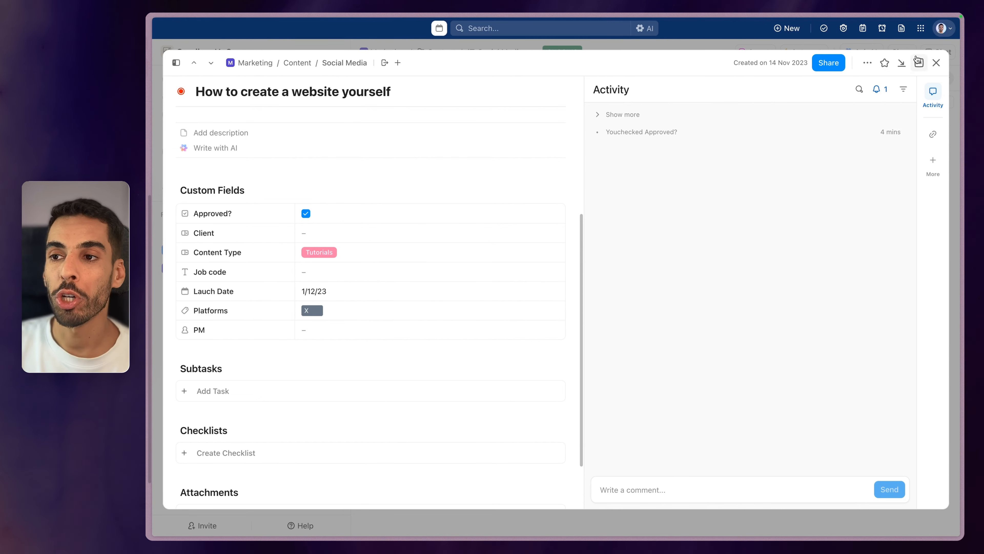
click(926, 62)
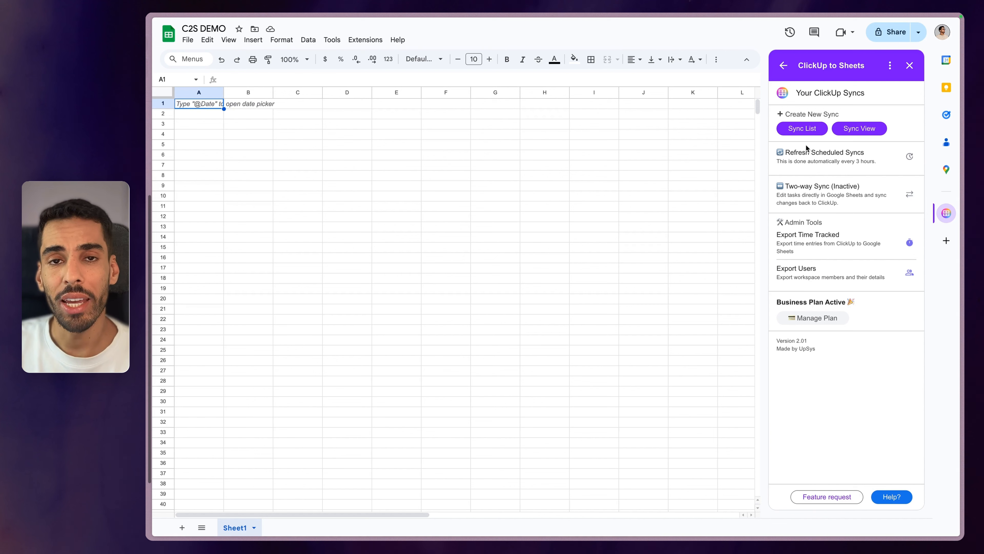
- In Google Sheets, create a new view sync from the Sandbox UpSys workspace at the List hierarchy level
click(859, 130)
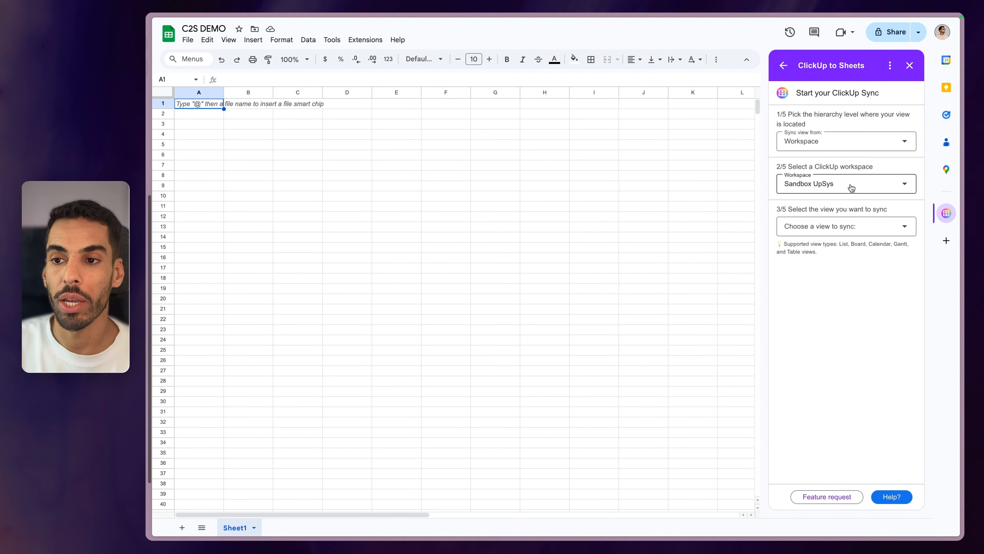
click(819, 188)
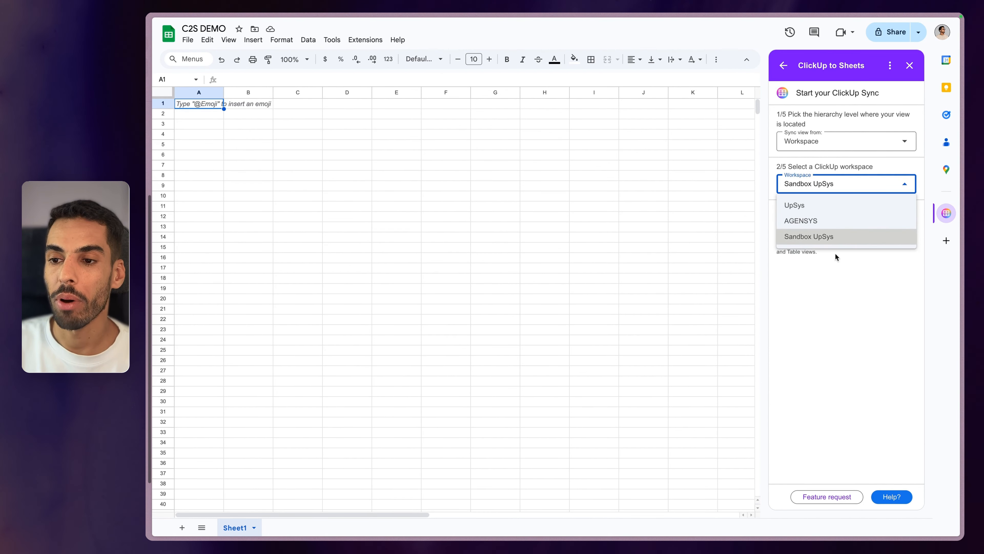
click(832, 239)
click(819, 140)
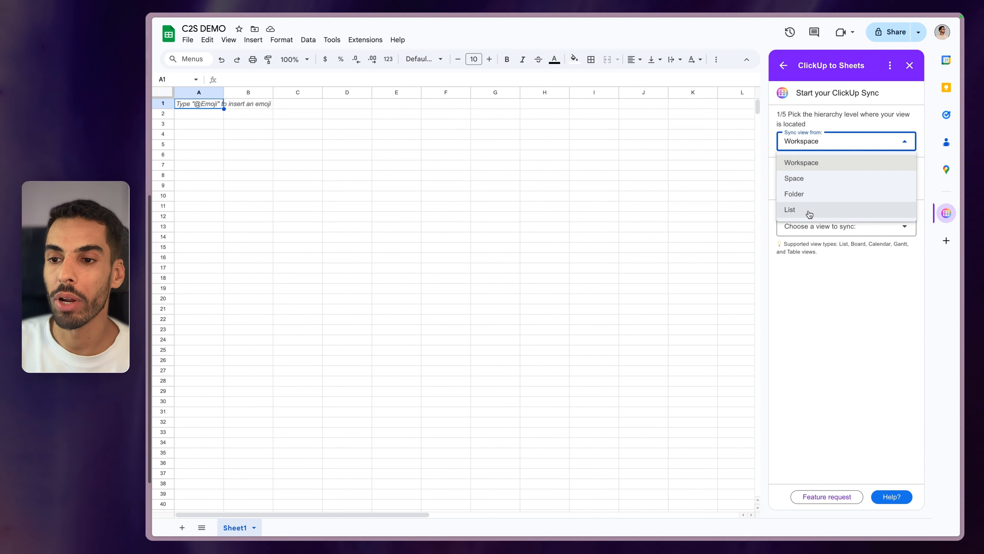
click(809, 212)
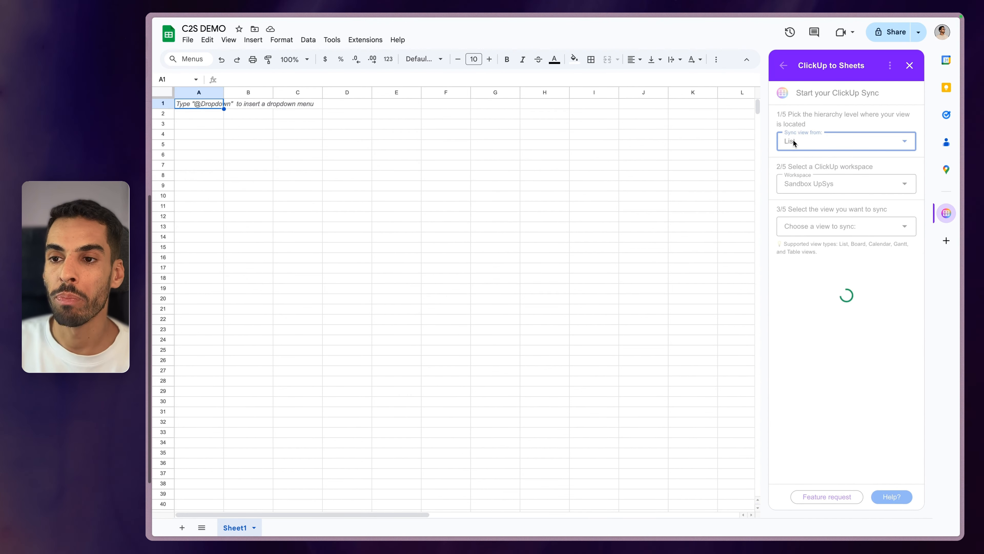
- Set the sync source to the Marketing space, Content folder and Social Media list
click(814, 212)
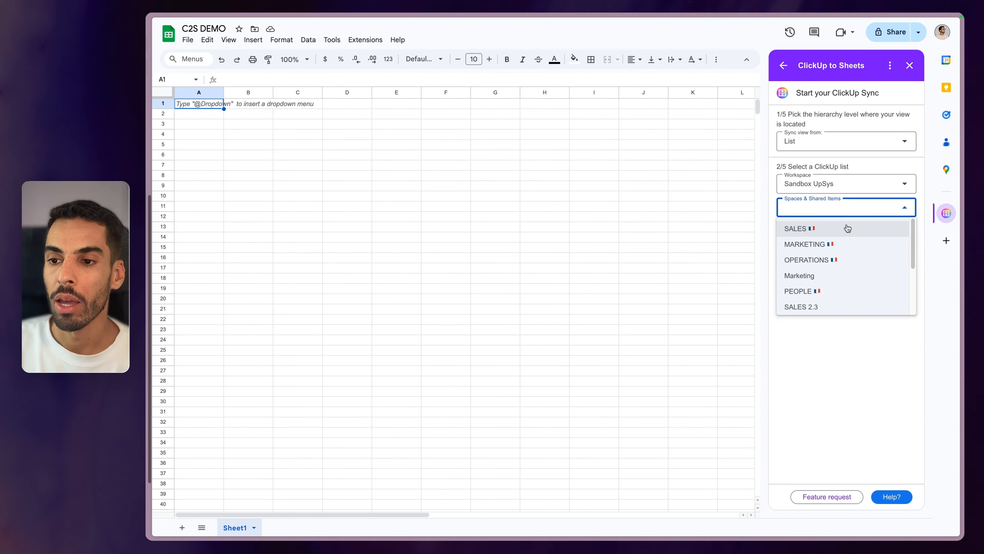
scroll(829, 259, down, 3)
scroll(815, 248, up, 2)
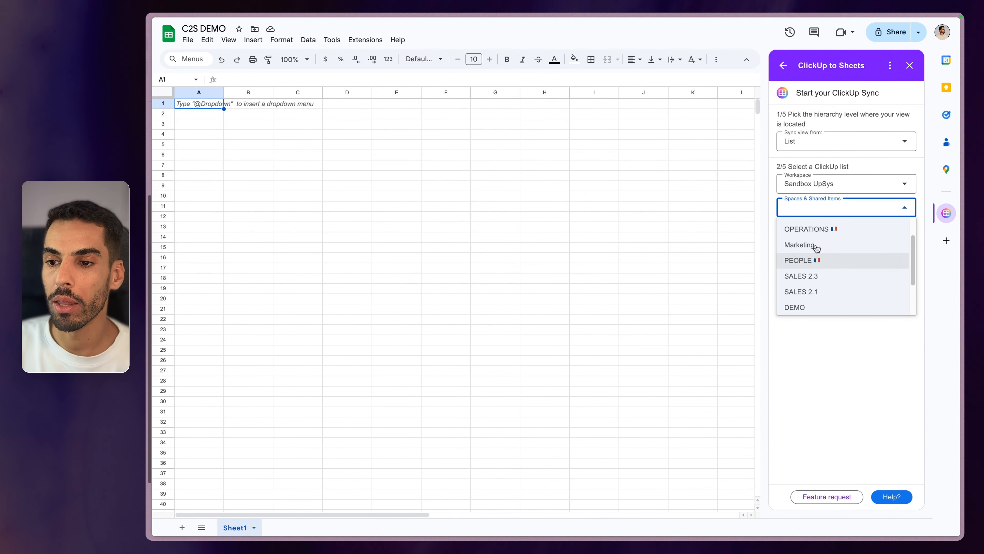
click(814, 246)
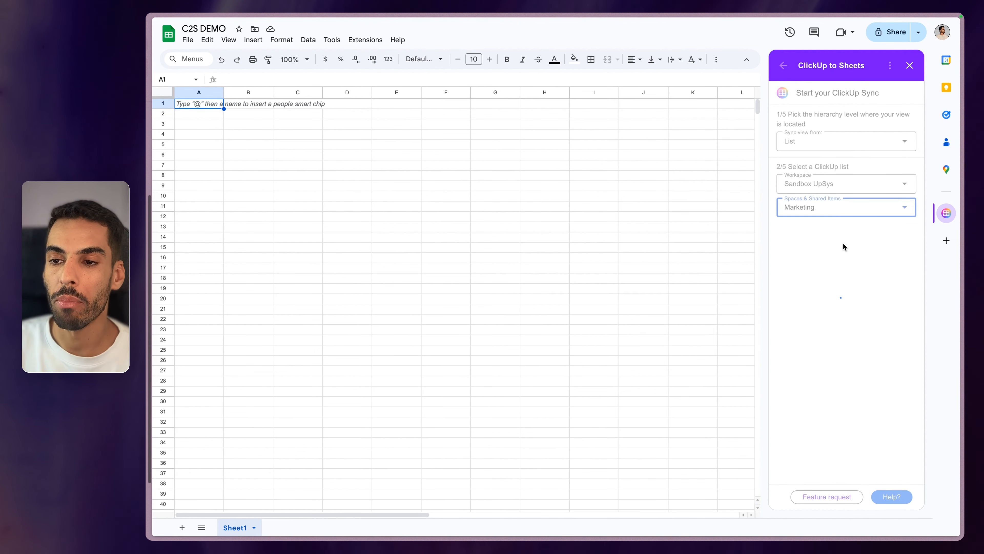
click(832, 234)
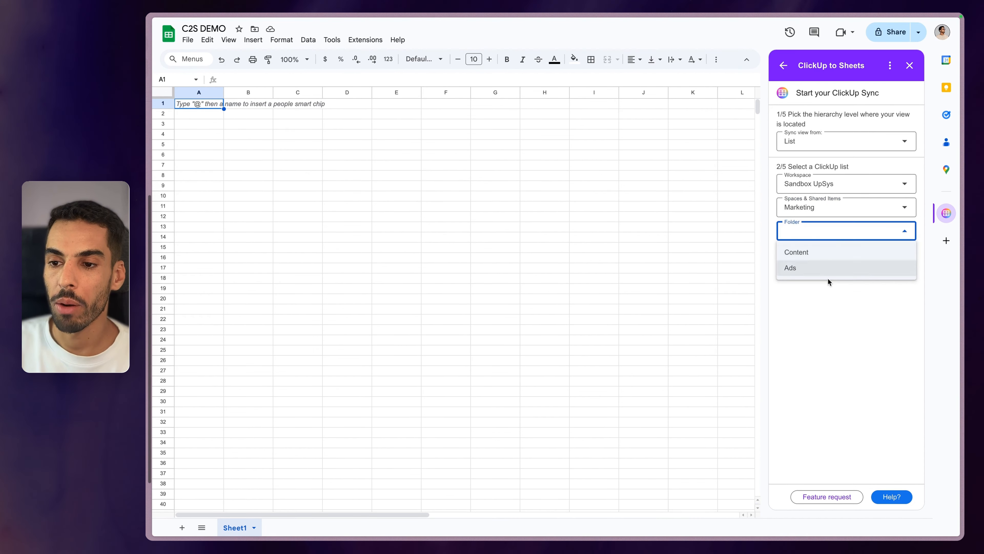
click(820, 256)
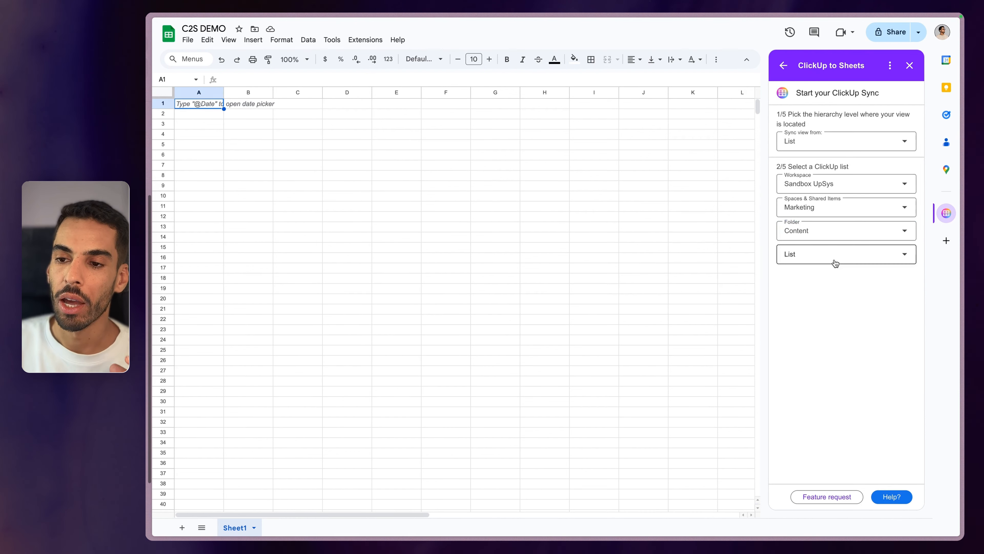
click(834, 260)
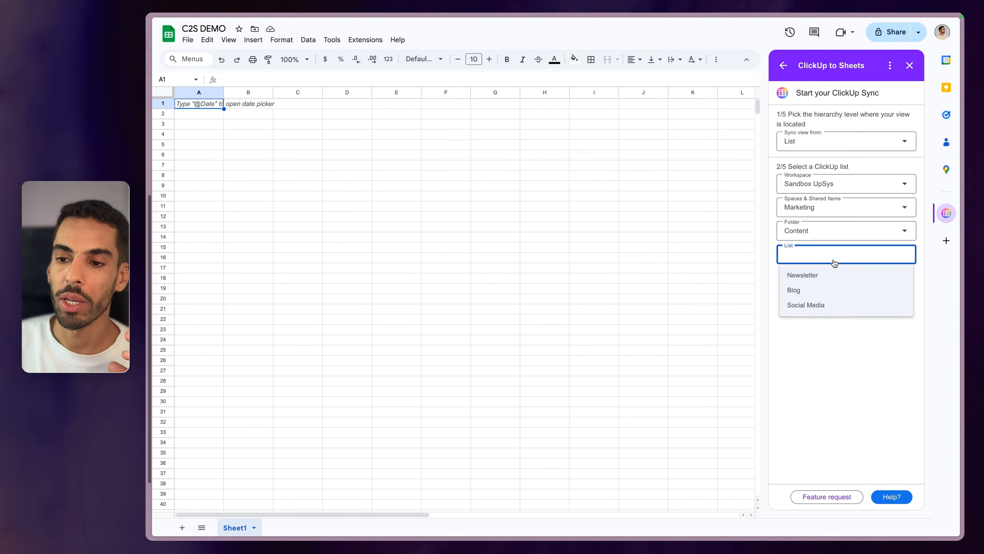
click(817, 305)
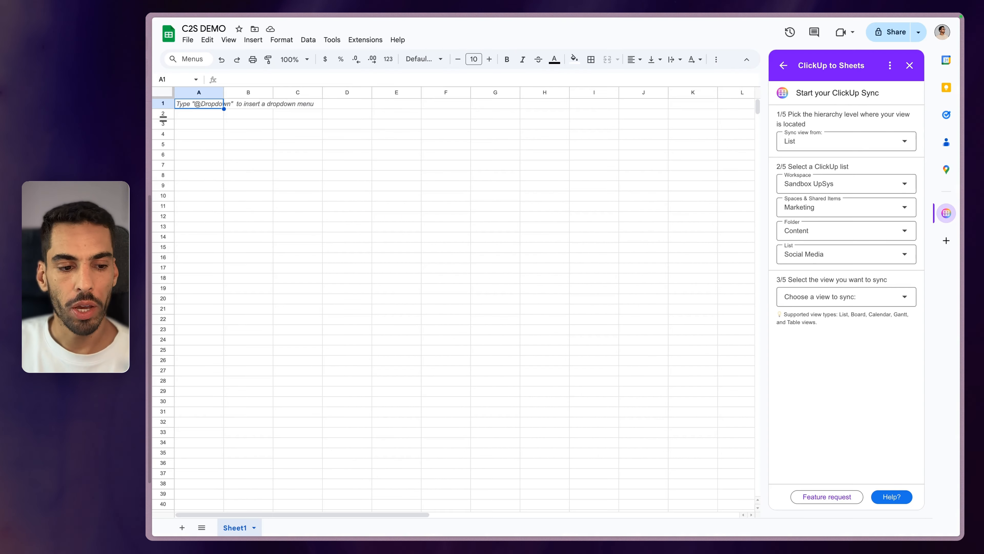
- Sync the [List] List view with Color Fields enabled and return to the add-on's homepage
click(825, 298)
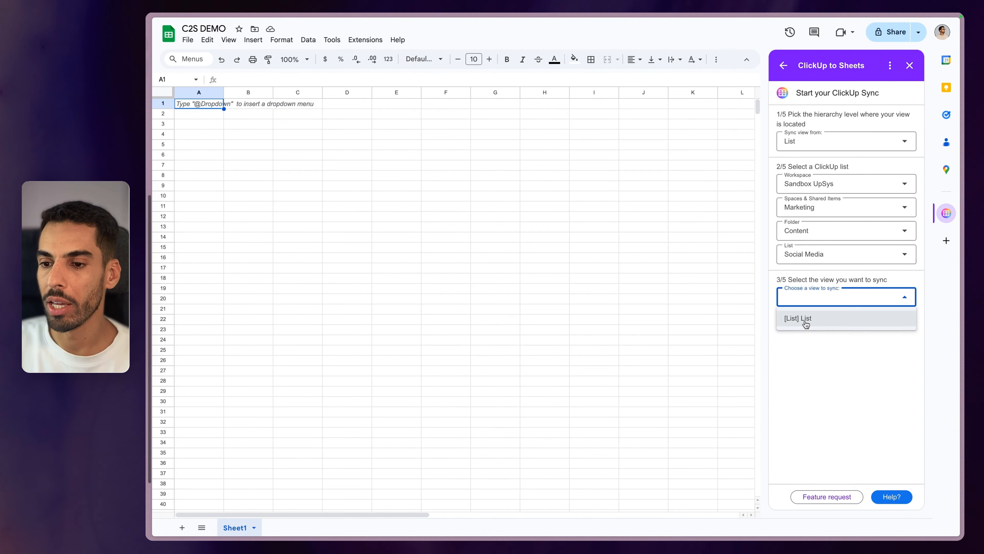
click(806, 323)
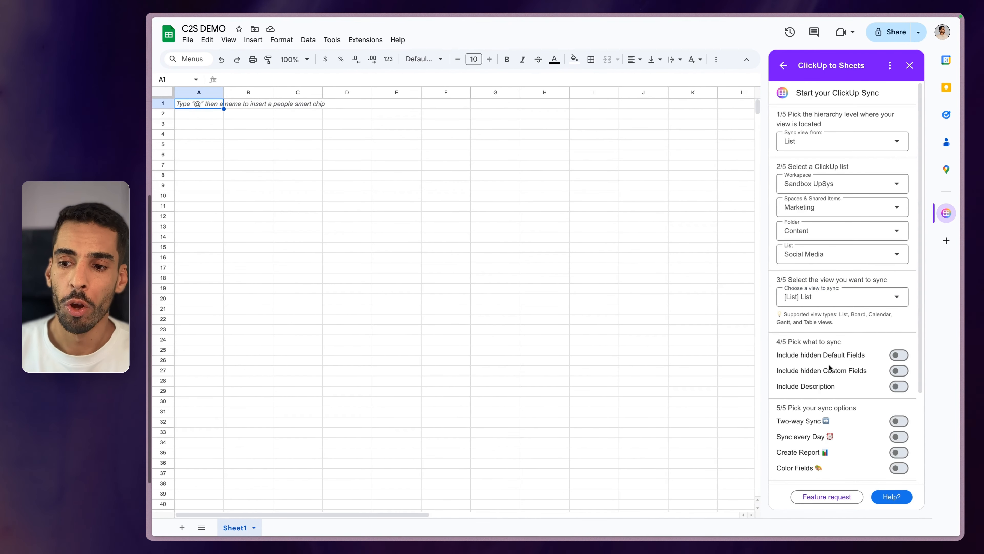
scroll(829, 366, down, 3)
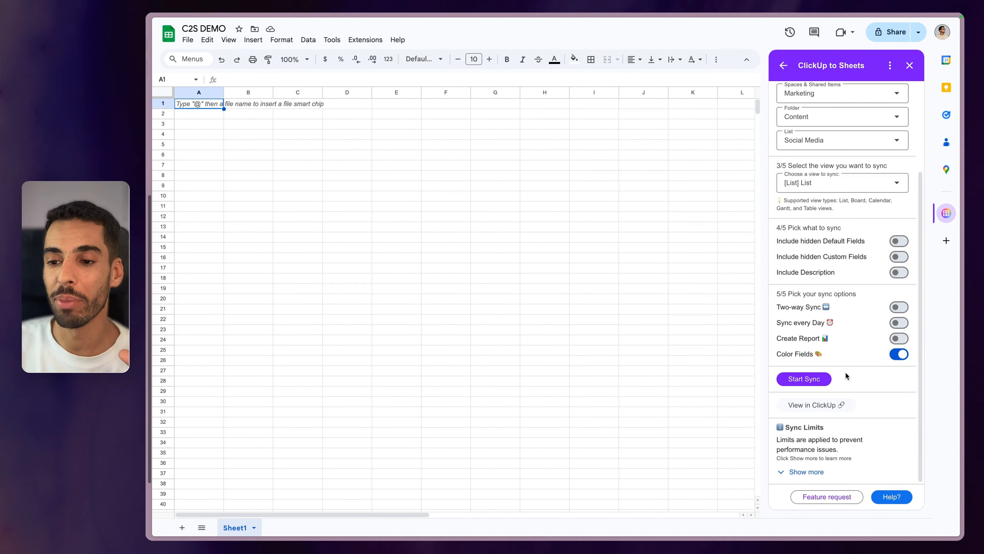
click(816, 382)
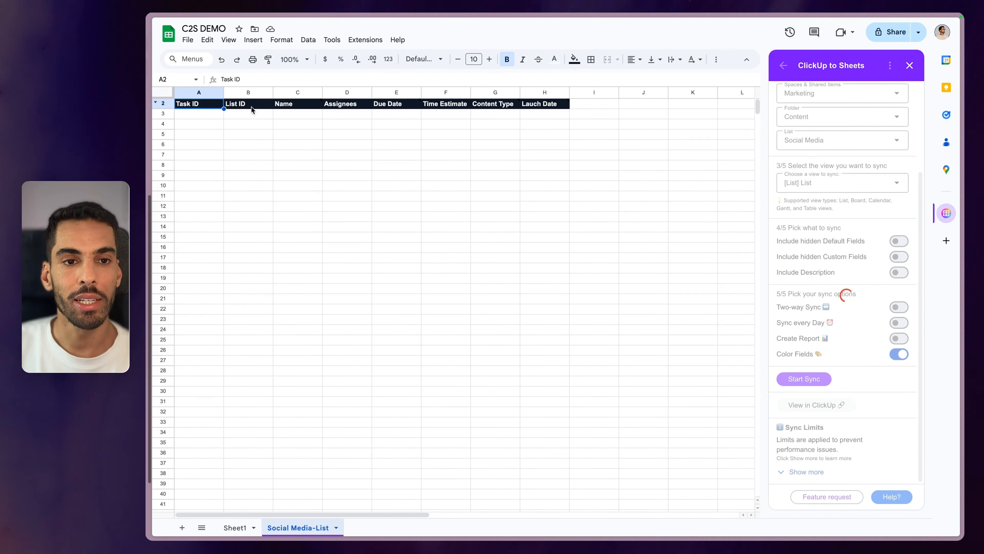
click(327, 155)
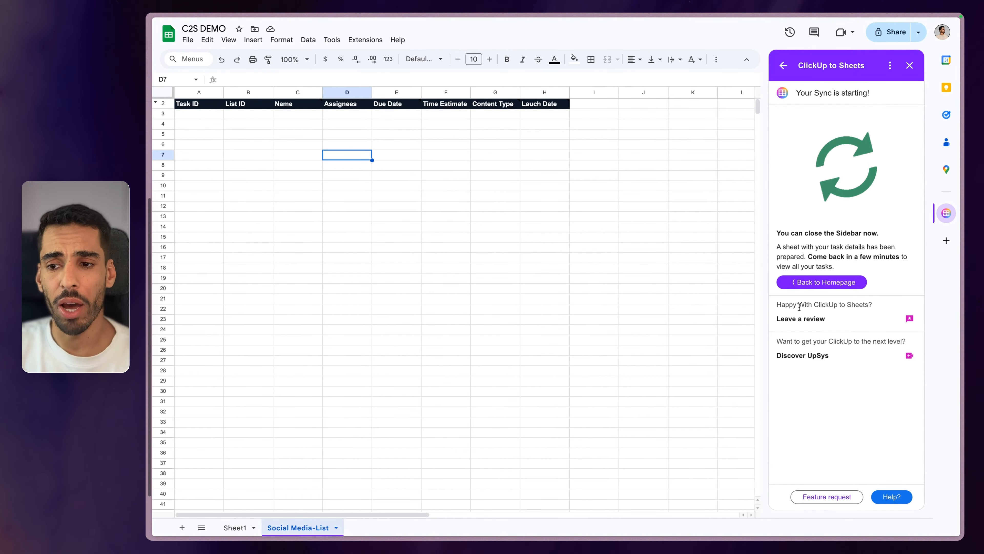
click(812, 283)
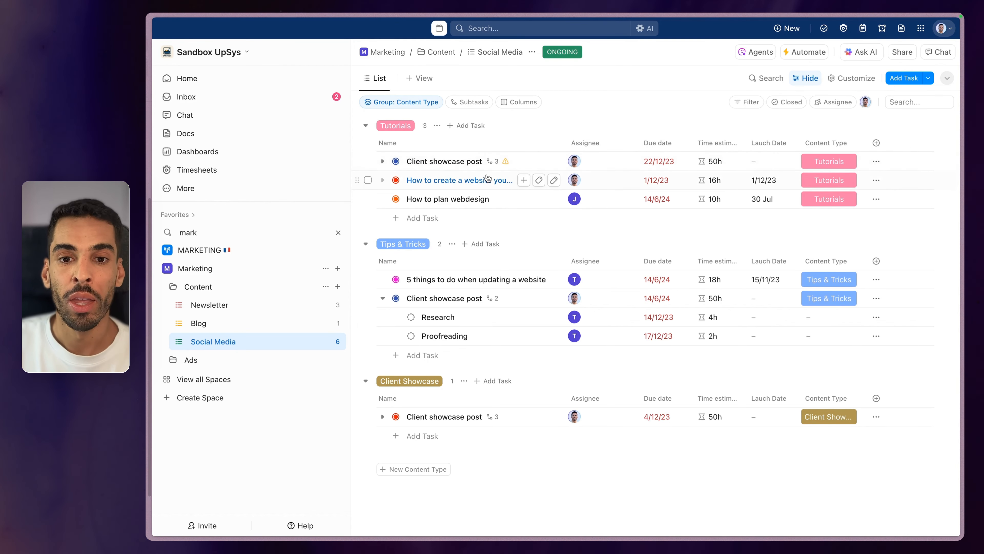
- In ClickUp, open the Client showcase post task under Tutorials, examine its default and empty custom fields, and close it
click(444, 162)
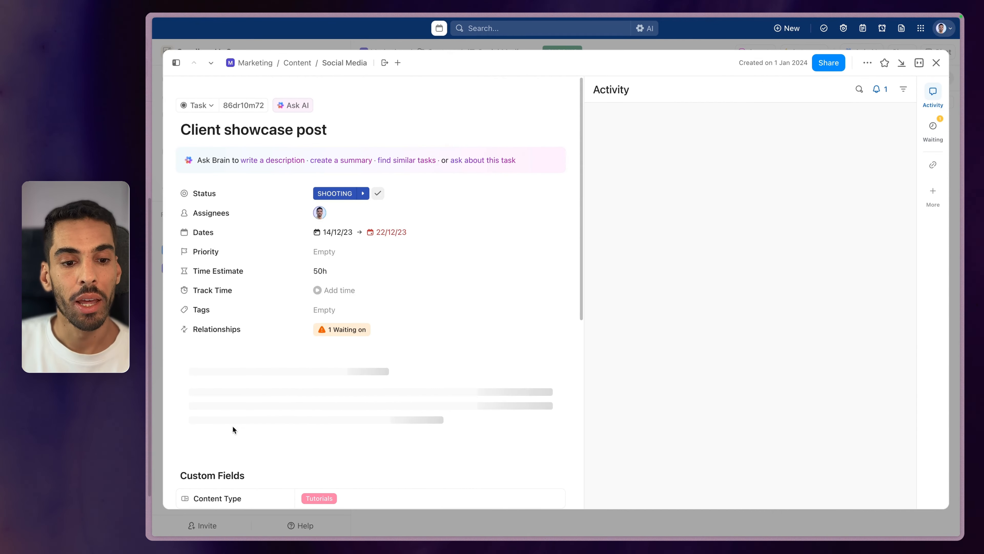
scroll(239, 423, down, 1)
scroll(253, 421, down, 1)
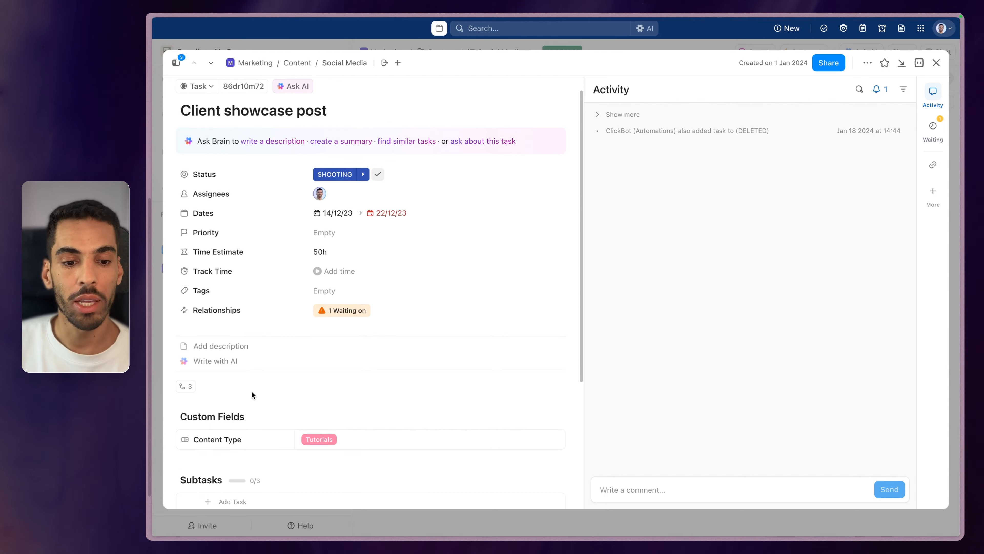
click(214, 461)
scroll(281, 368, down, 1)
scroll(300, 271, up, 2)
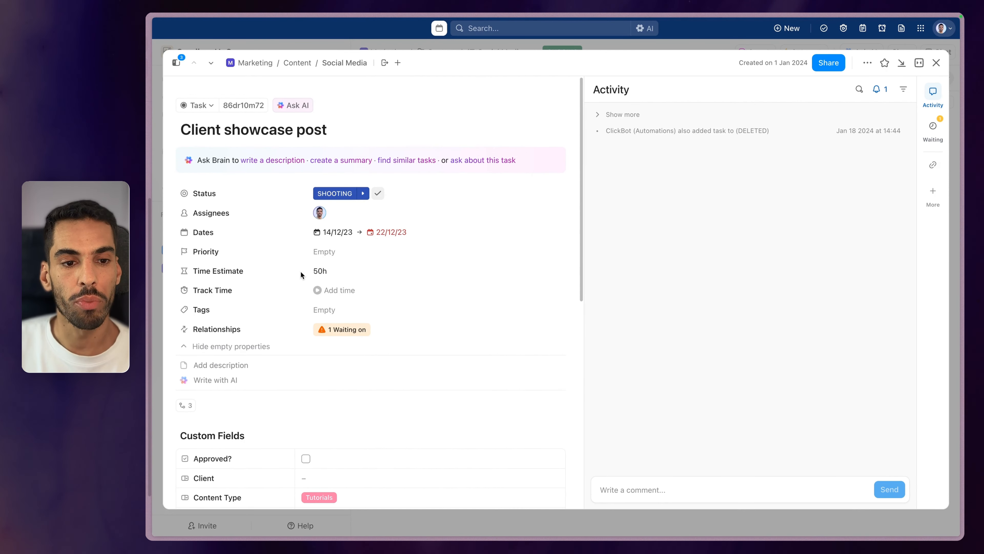
scroll(320, 399, down, 5)
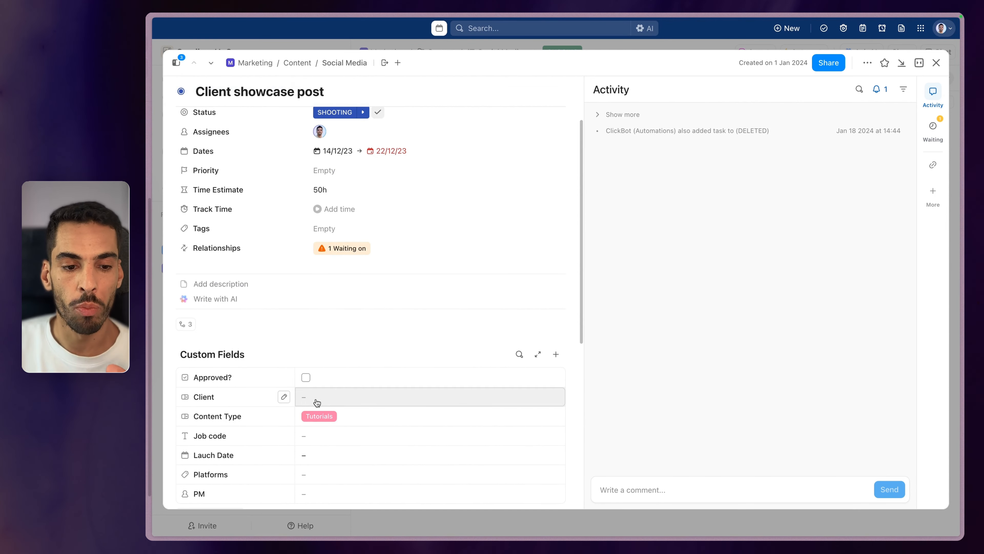
scroll(319, 415, down, 1)
scroll(367, 391, down, 4)
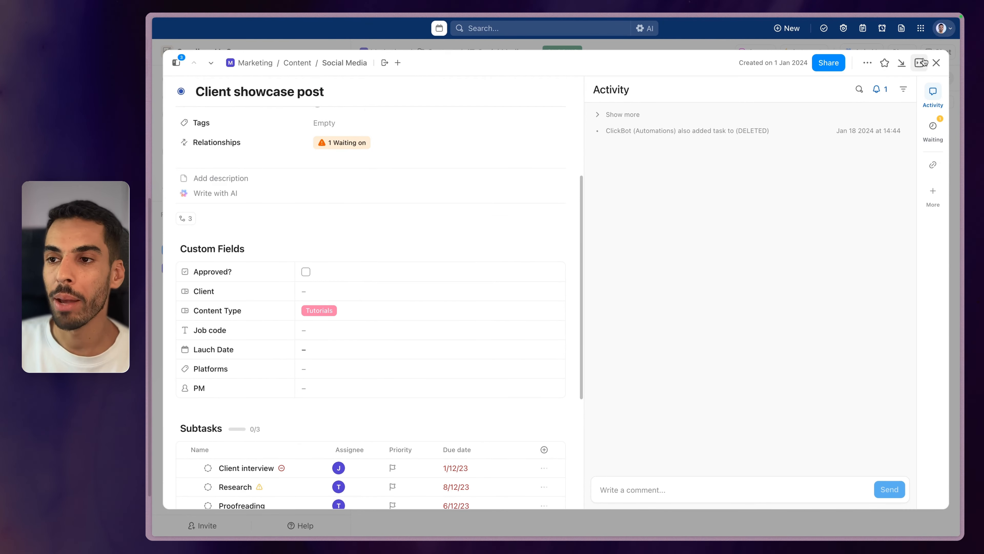
click(936, 63)
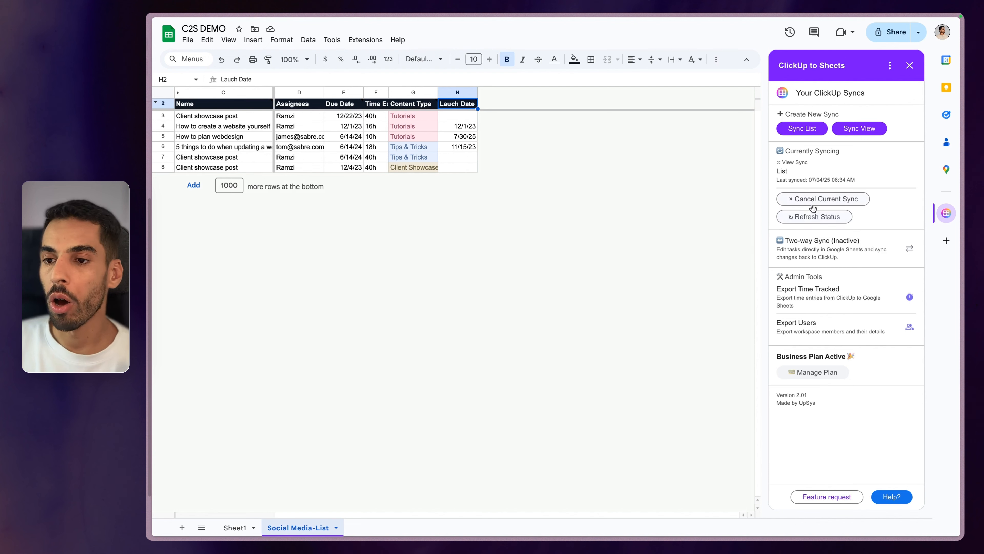
- Back in Google Sheets, refresh the sync status, include hidden custom fields in the Social Media-List sync, and sync the tasks again
click(814, 216)
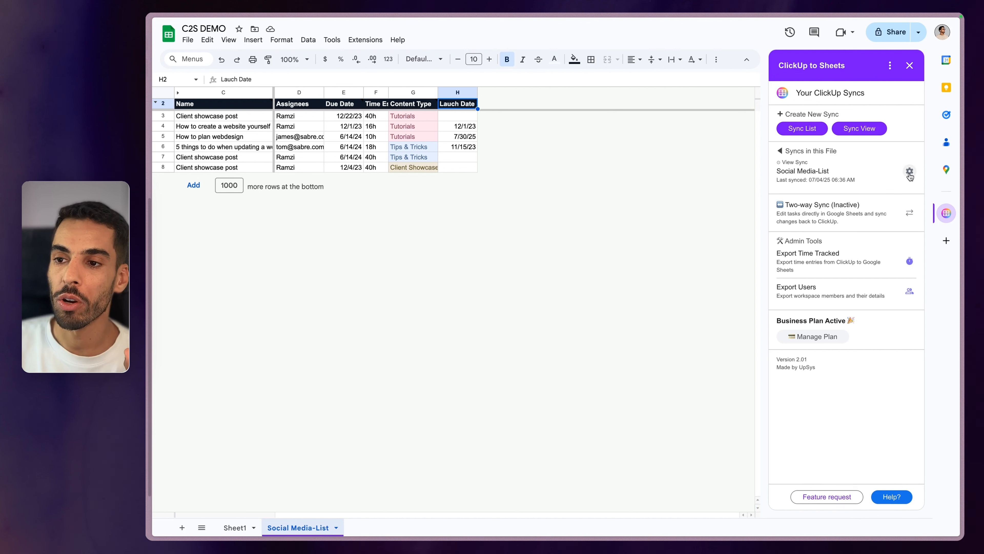
click(909, 172)
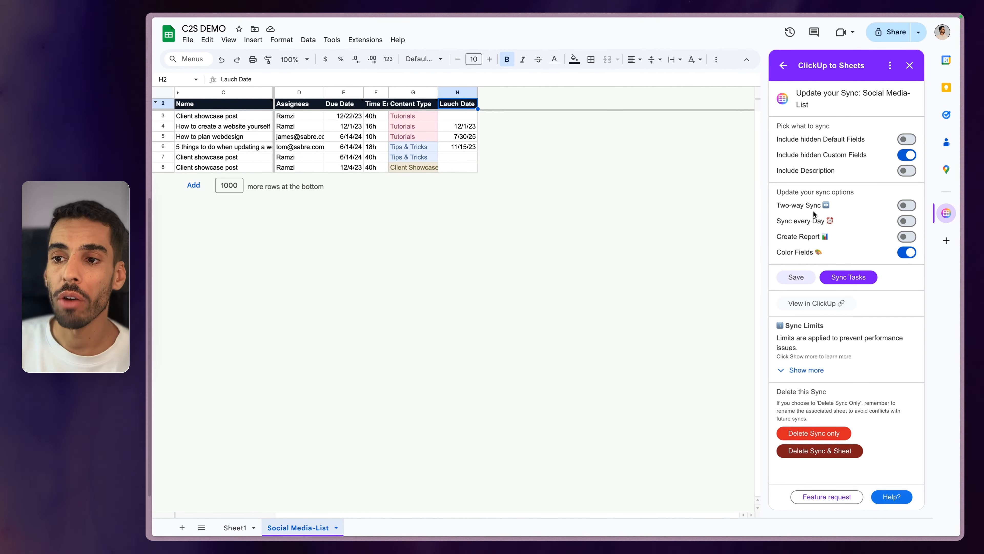
click(837, 281)
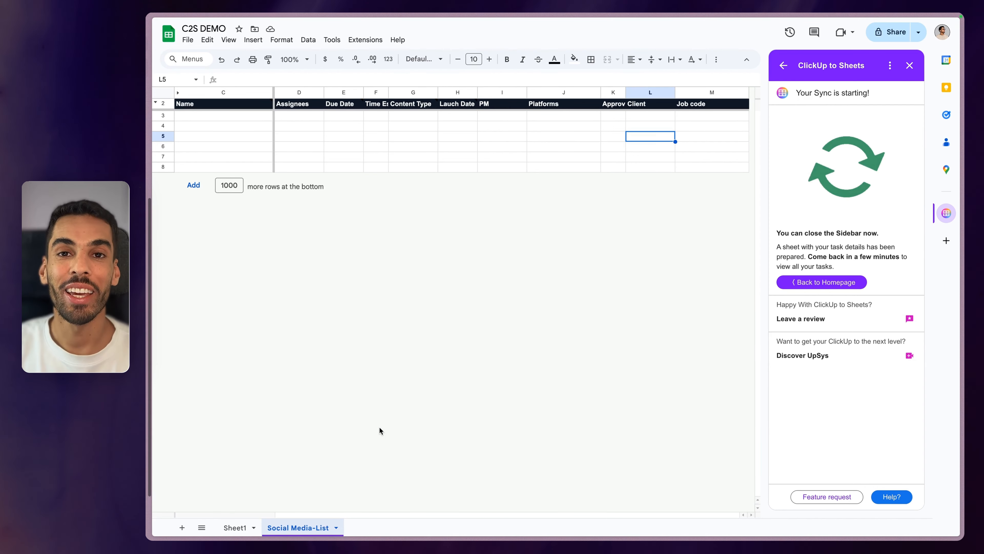
- Check the Platforms, Client and Job code cells in the "How to plan webdesign" row of the synced sheet
mouse_move(193, 103)
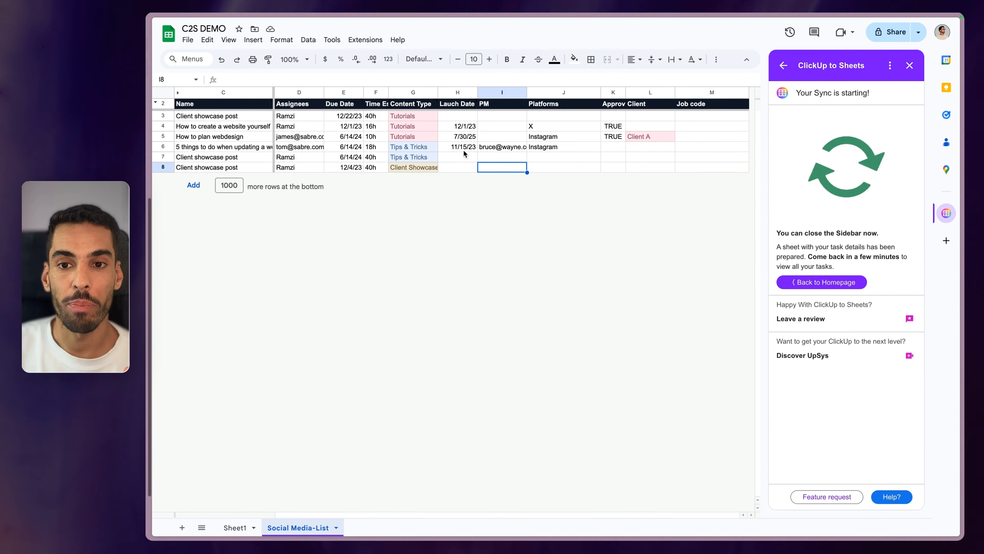
click(554, 136)
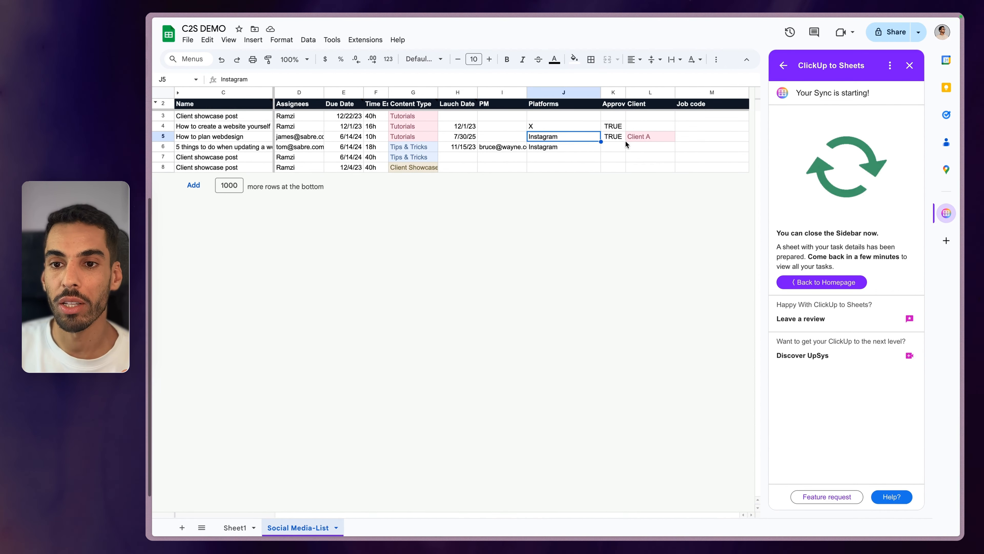
click(650, 139)
click(694, 139)
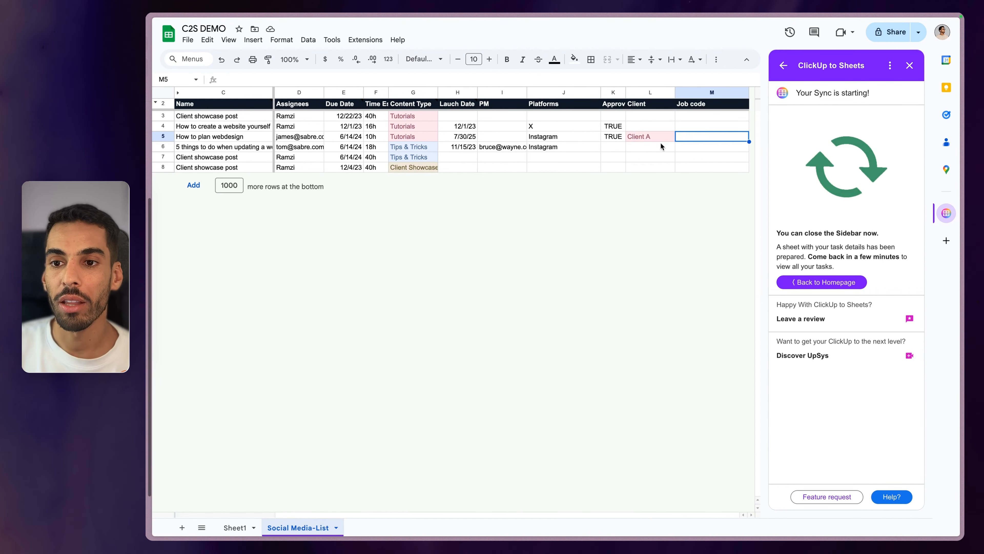
- Check the PM and Lauch Date cells in row 6 and the empty Platforms cell in row 8 of the synced sheet
click(503, 147)
key(Left)
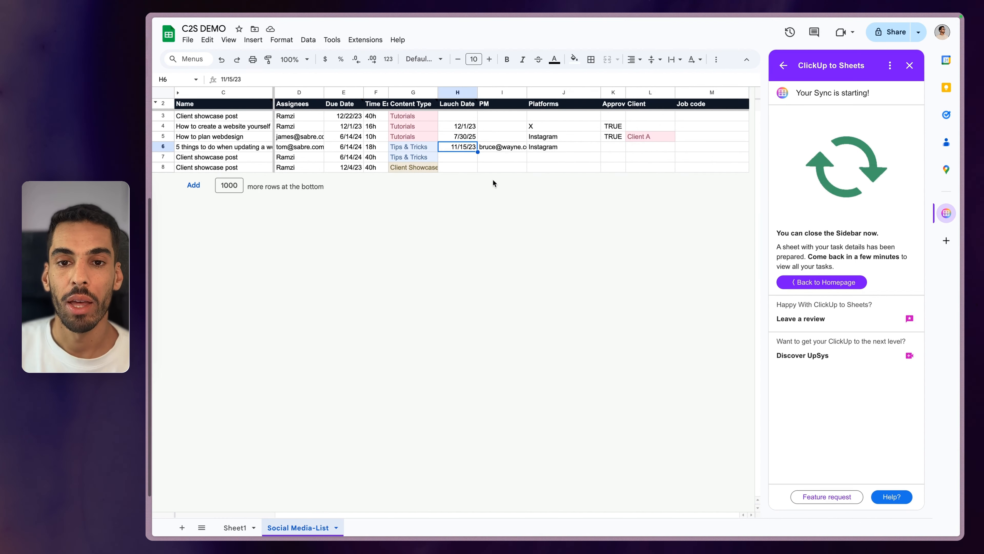
click(534, 269)
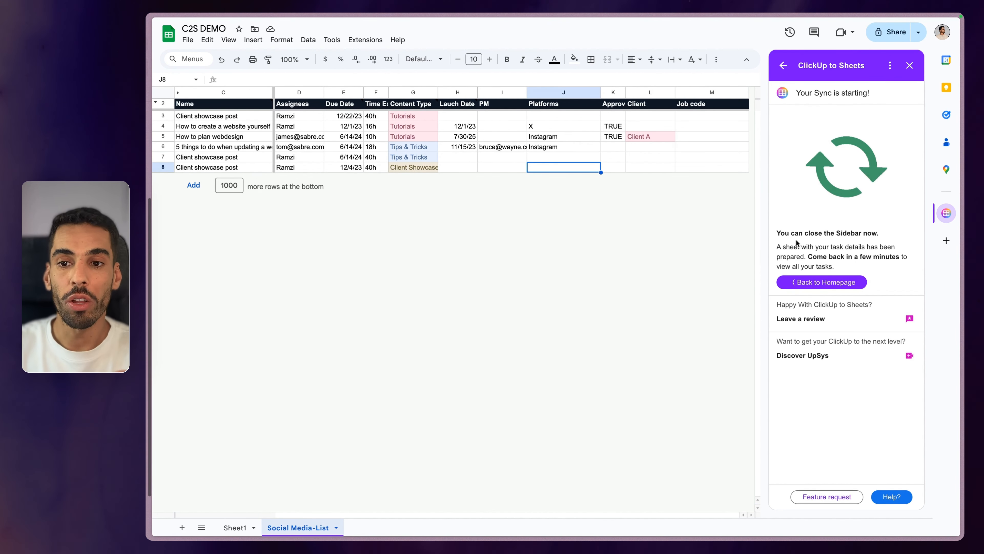
- From the add-on's homepage, reopen the Social Media-List sync, include hidden default fields and the description, and sync the tasks
click(824, 287)
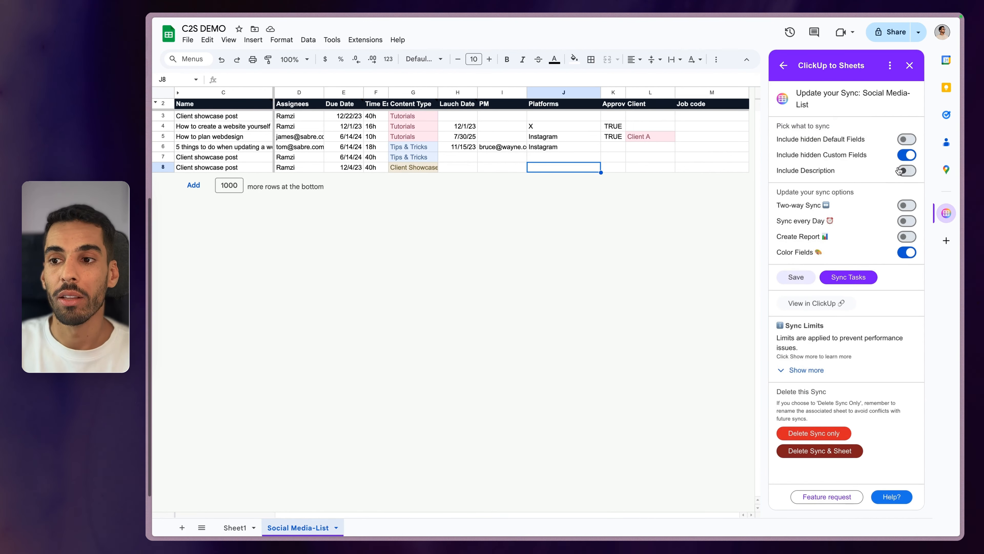
click(907, 171)
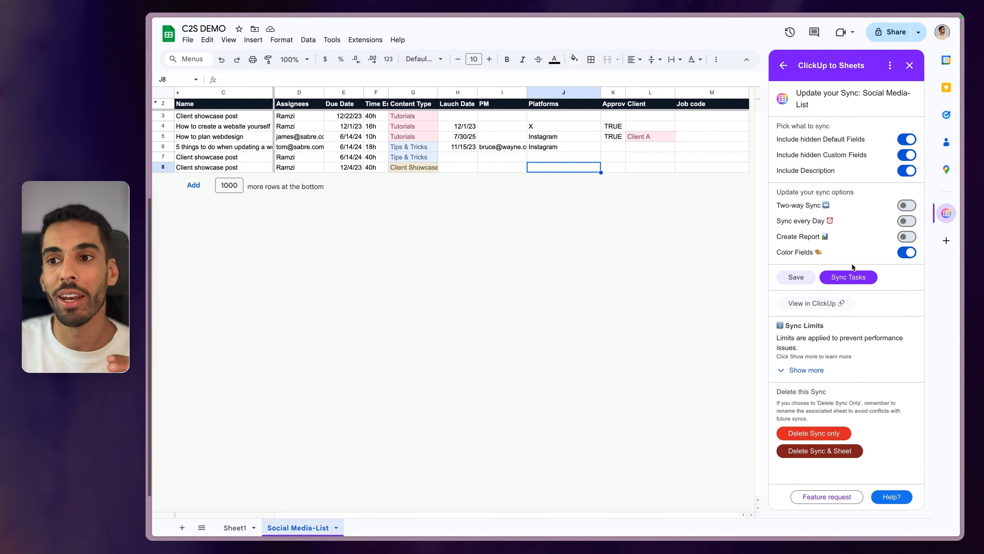
click(855, 277)
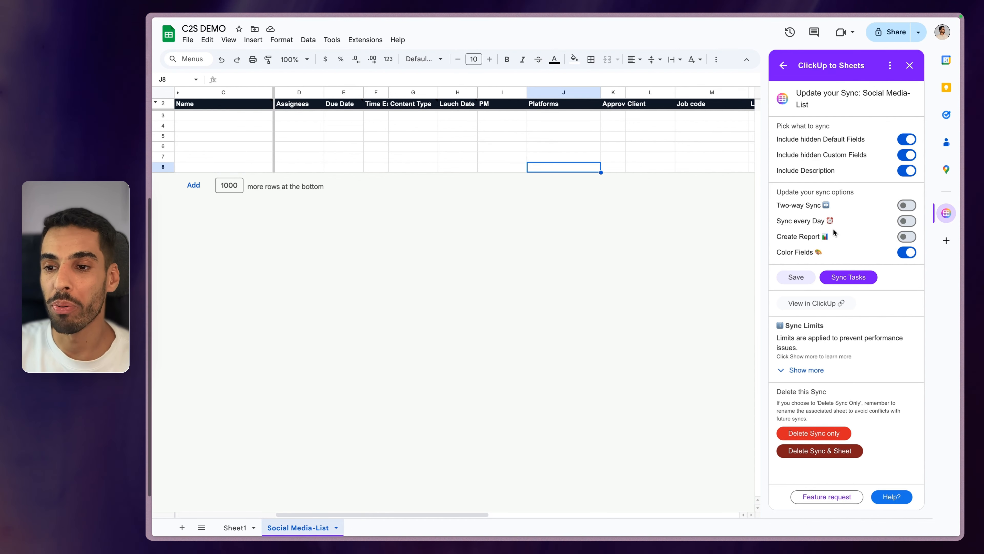
click(784, 65)
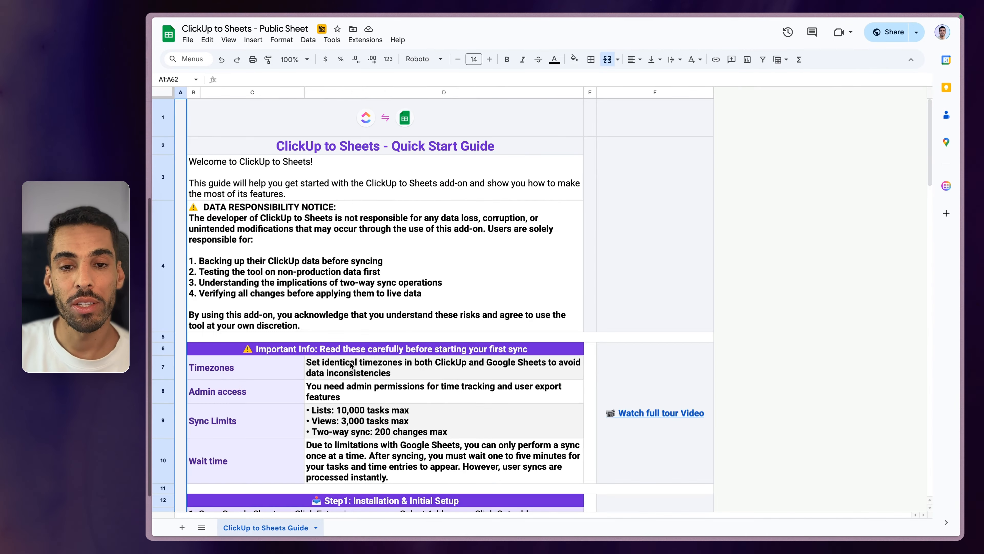
- Switch to the ClickUp to Sheets - Public Sheet and examine the Quick Start Guide's important info, setup steps and task syncing sections
scroll(407, 332, down, 5)
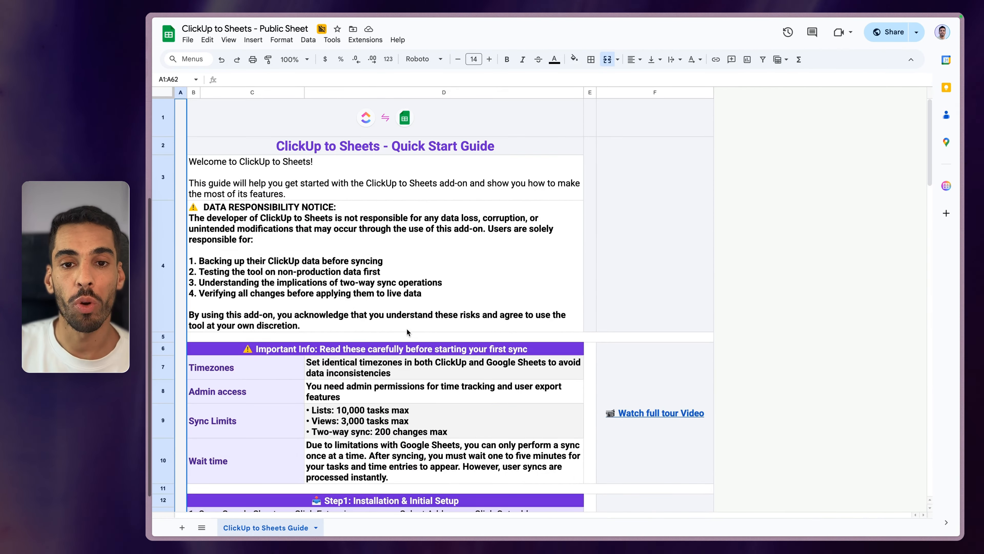
scroll(407, 329, down, 3)
scroll(595, 294, down, 15)
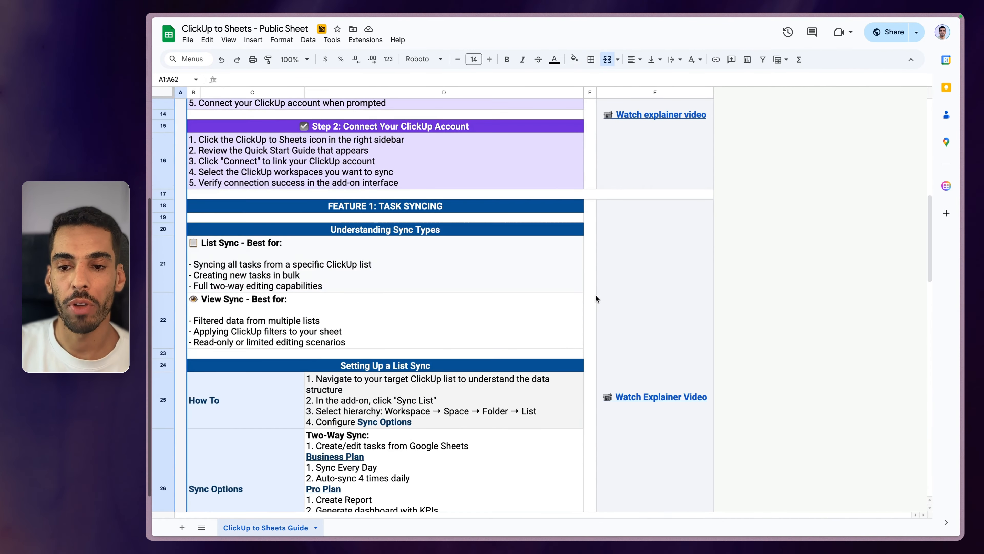
scroll(483, 313, up, 1)
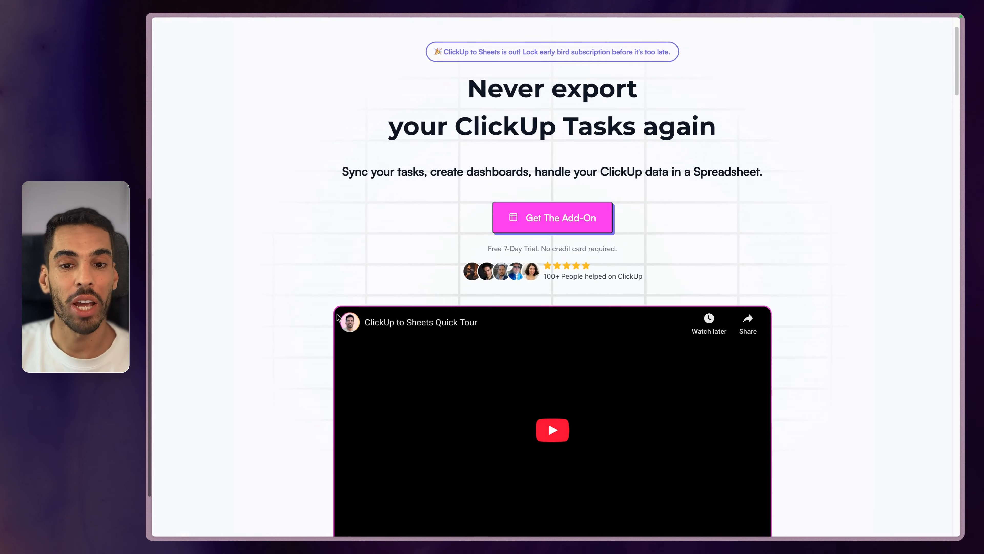
- Switch to the ClickUp to Sheets website and examine its feature overview and the Starter, Pro and Business pricing plans
scroll(341, 318, down, 10)
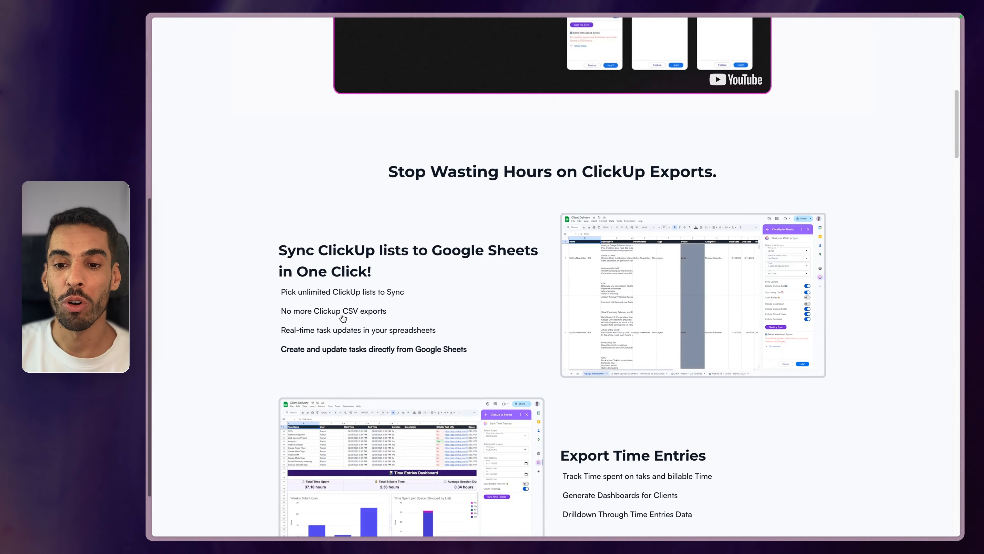
scroll(342, 318, down, 15)
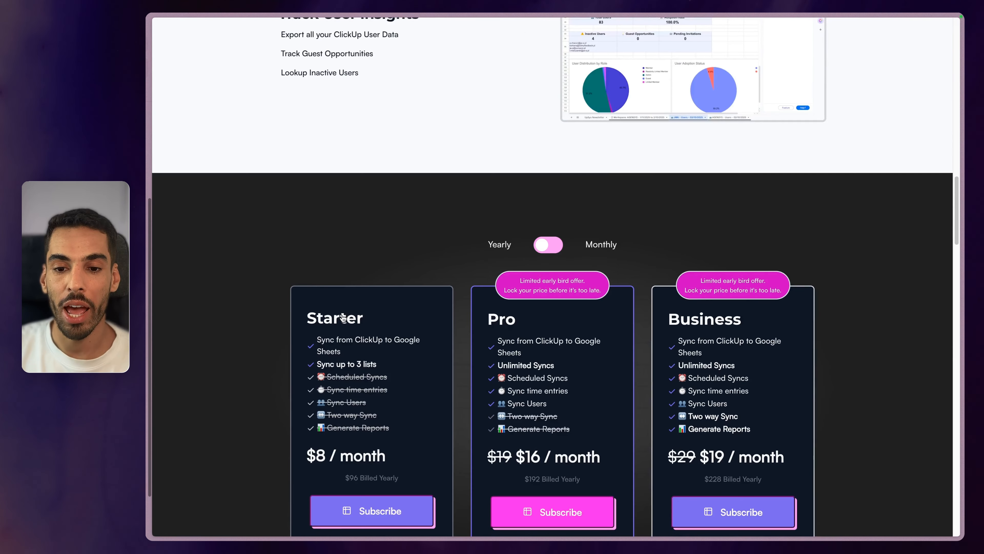
scroll(343, 318, down, 5)
scroll(364, 296, up, 2)
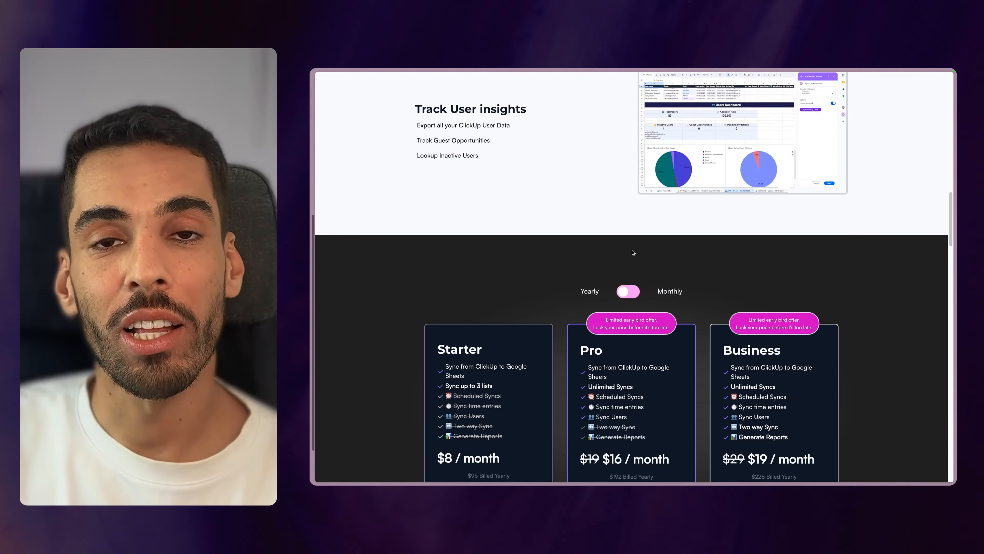
scroll(632, 252, down, 5)
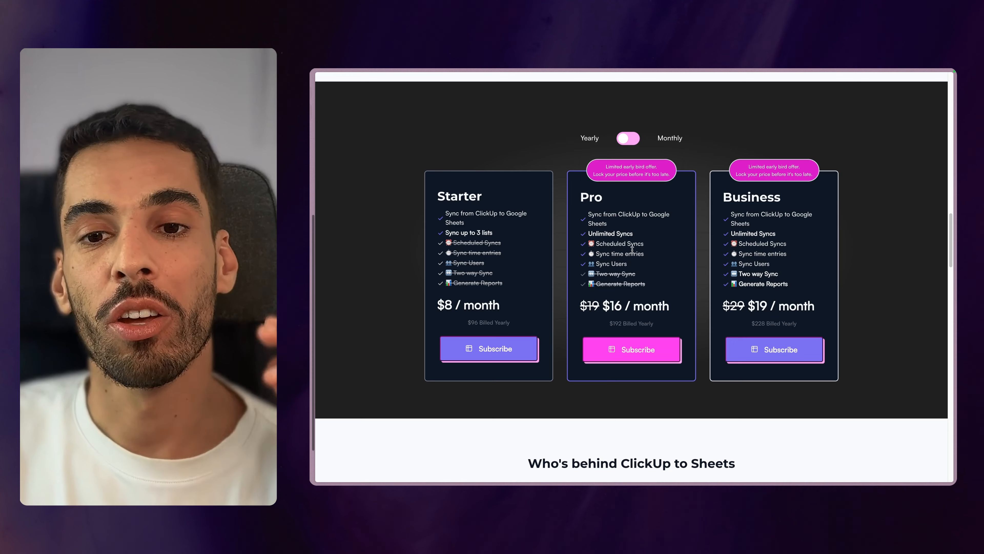